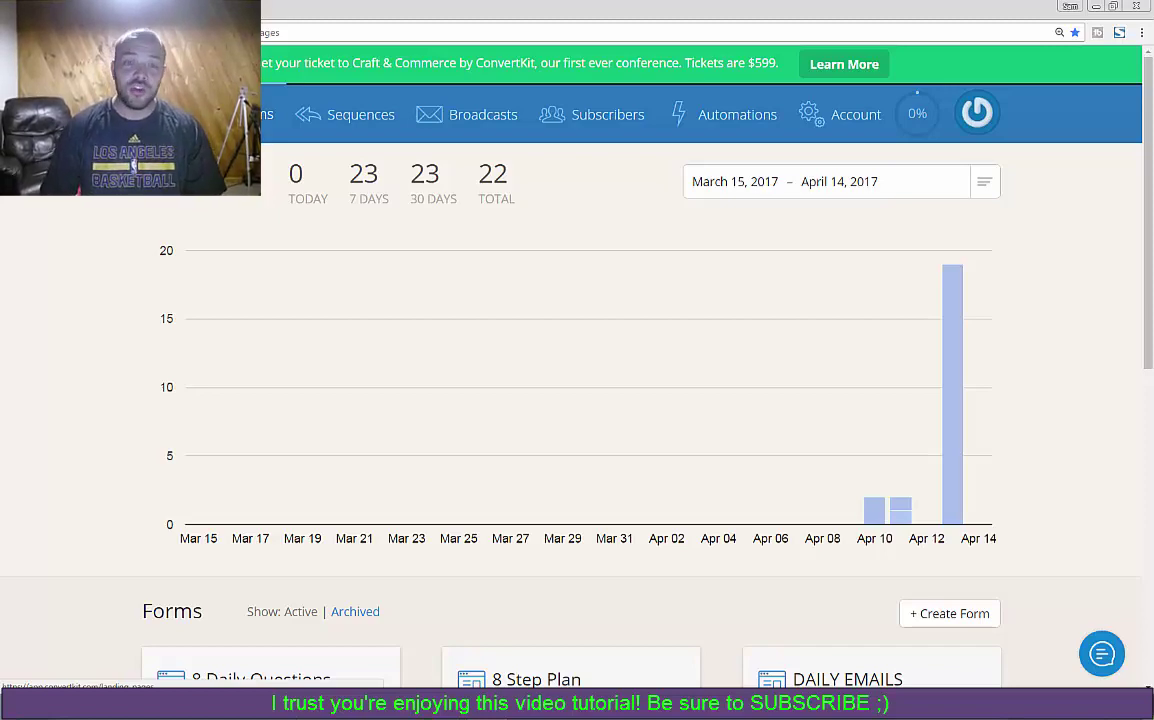
# Open the forms overview and look through the subscriber chart and the existing forms.
pyautogui.click(230, 114)
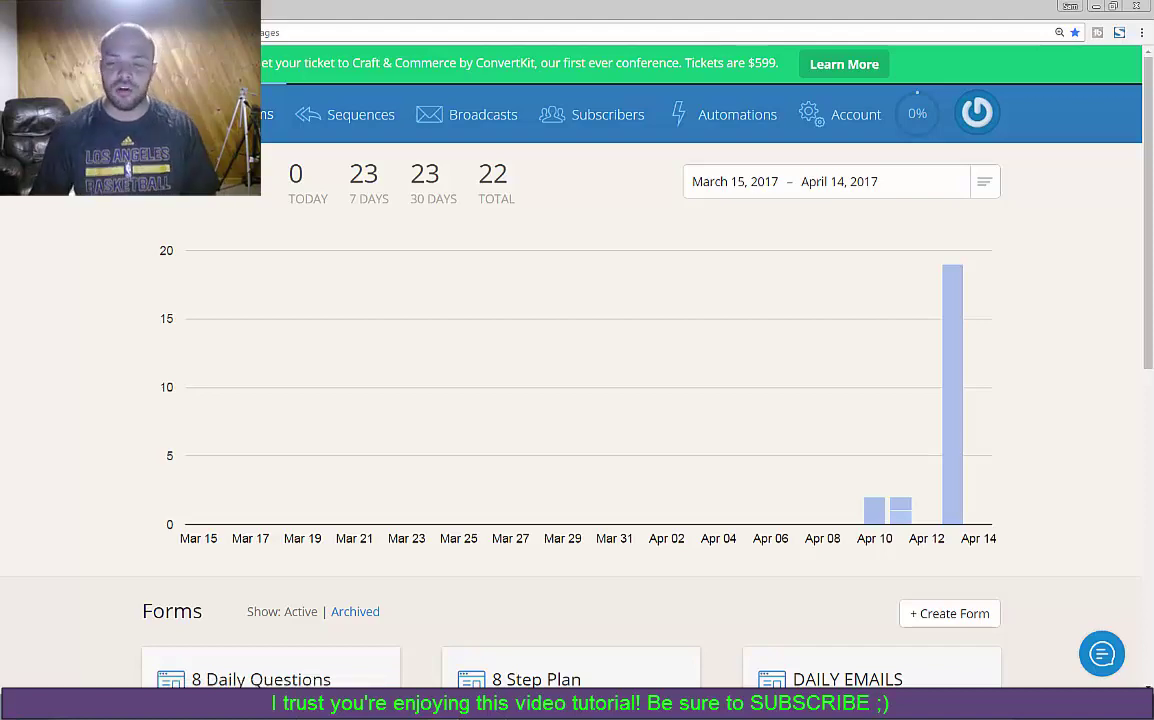
pyautogui.scroll(-5, 577, 400)
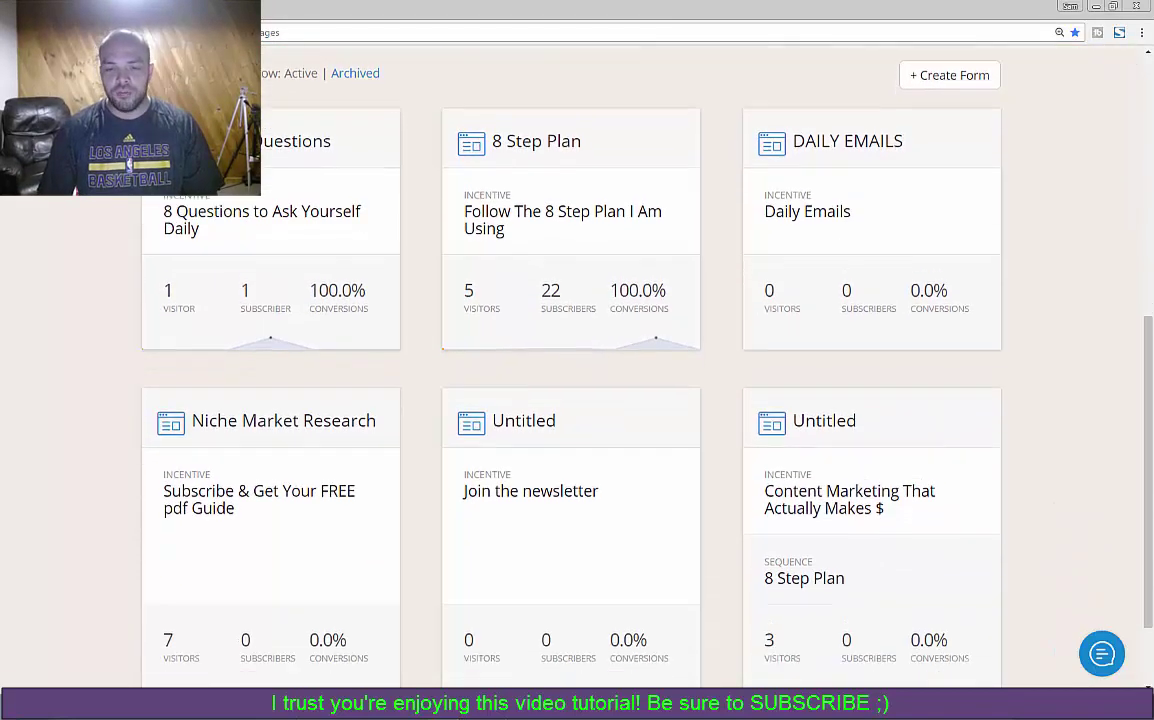
pyautogui.scroll(-1, 301, 147)
pyautogui.scroll(1, 580, 362)
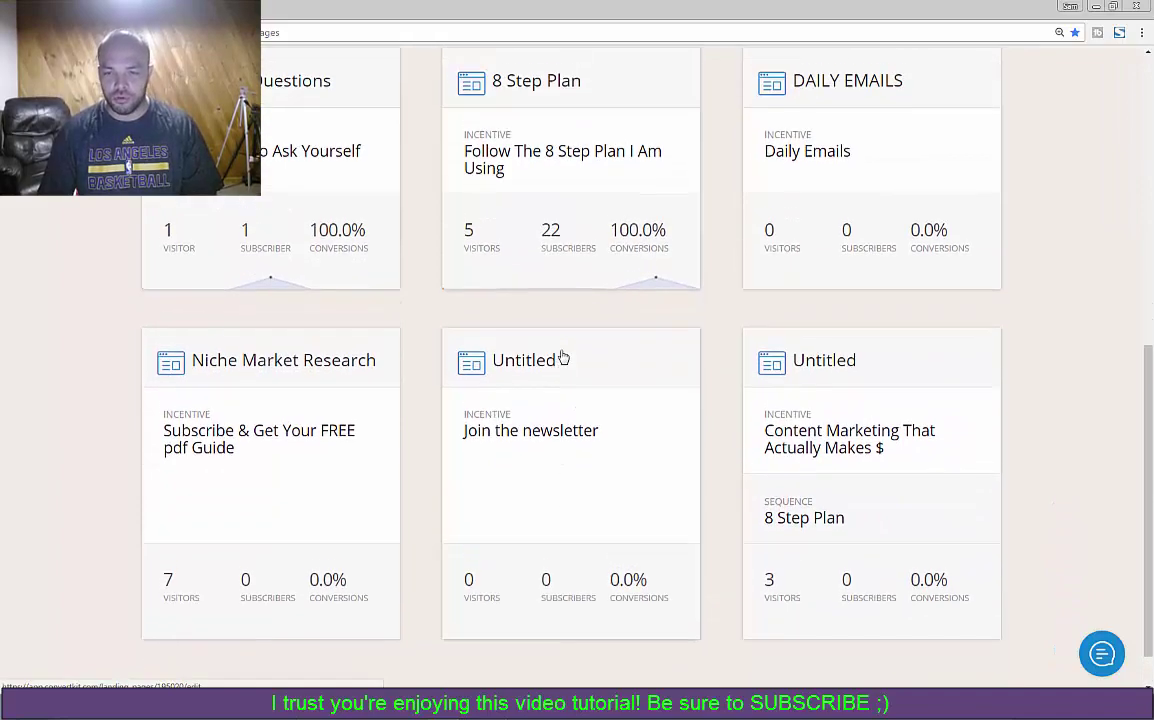
pyautogui.scroll(3, 563, 357)
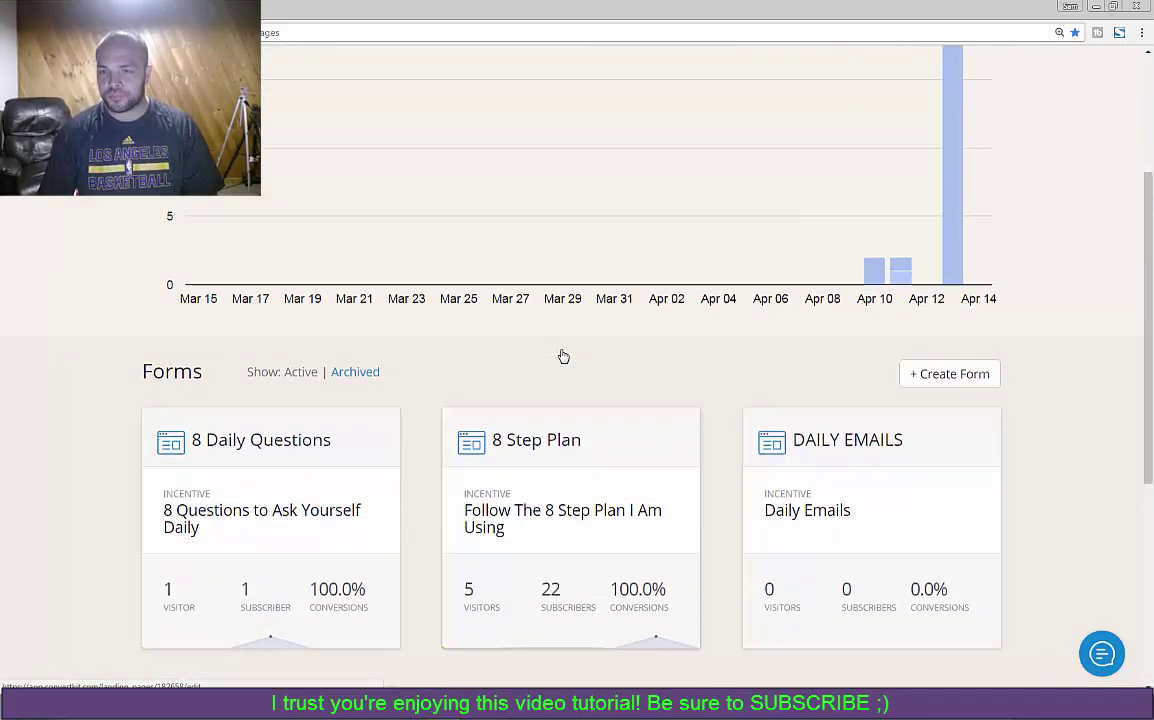
pyautogui.scroll(2, 565, 352)
pyautogui.scroll(-3, 548, 299)
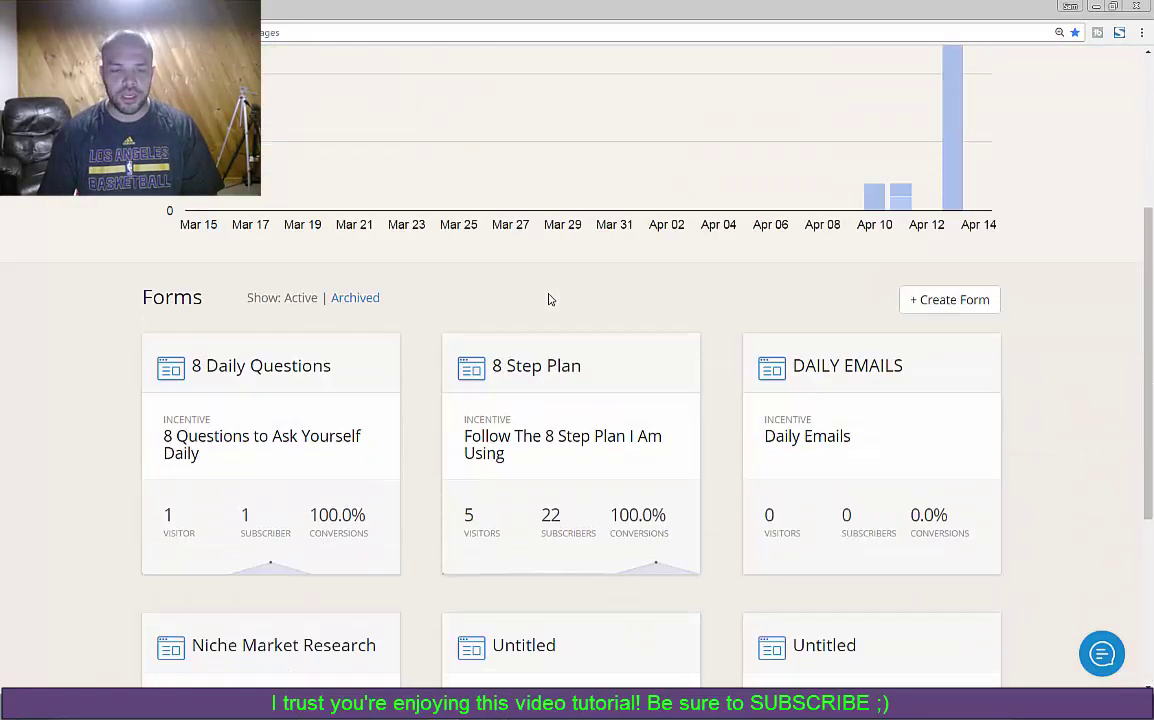
pyautogui.scroll(-3, 548, 299)
pyautogui.scroll(2, 798, 382)
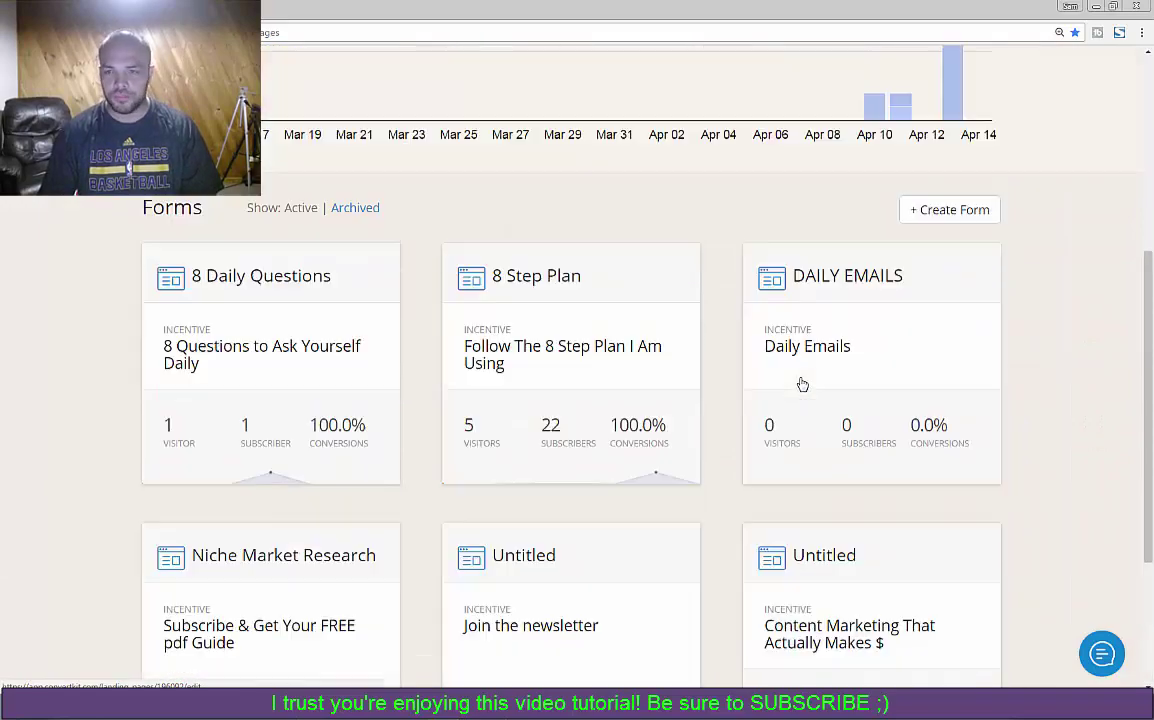
pyautogui.scroll(1, 802, 384)
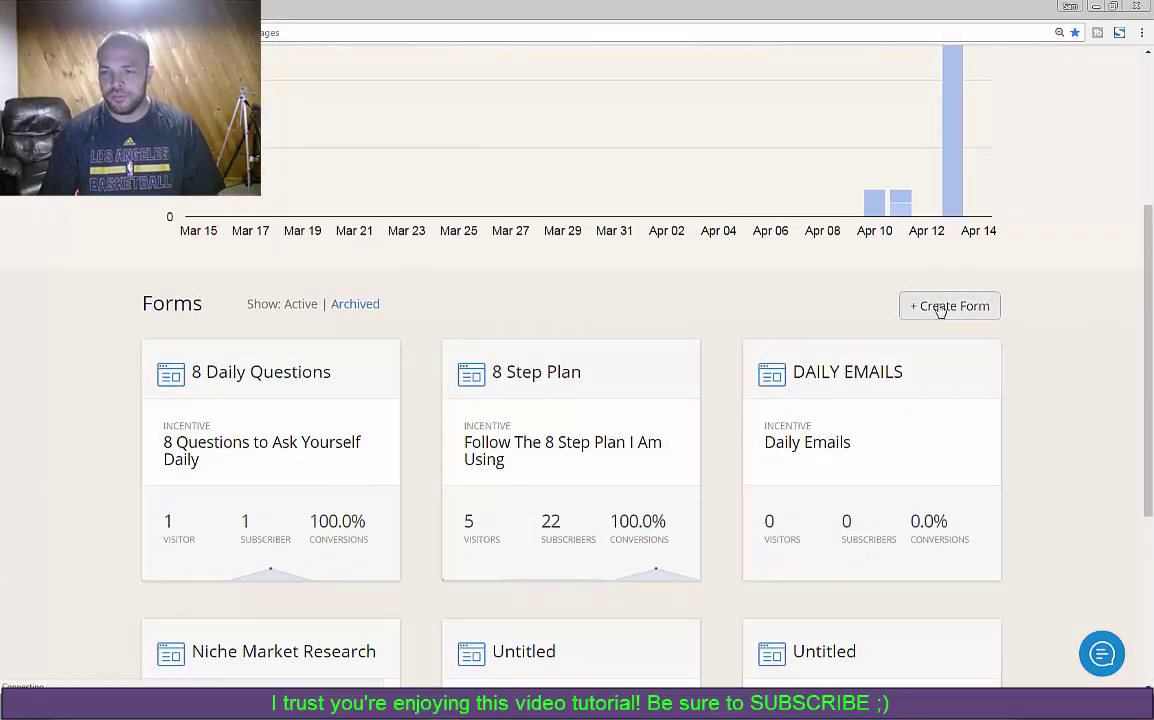
# Create a new embeddable form in the "Never miss an essay" style and preview it.
pyautogui.click(940, 306)
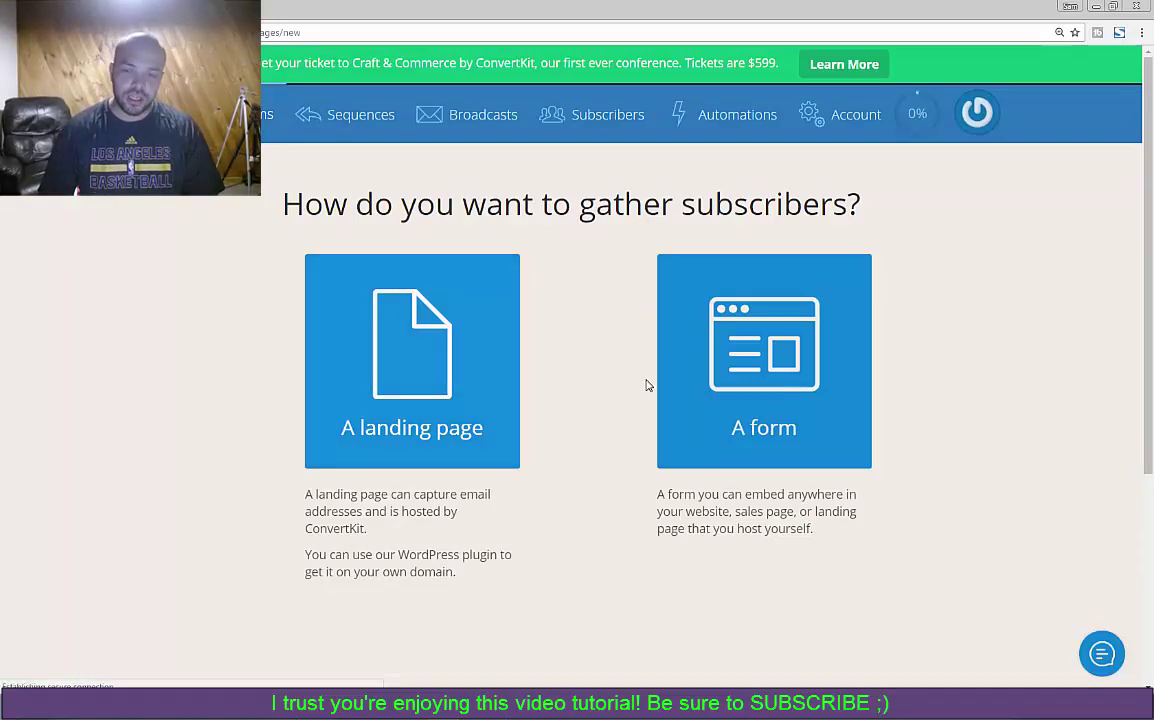
pyautogui.click(761, 362)
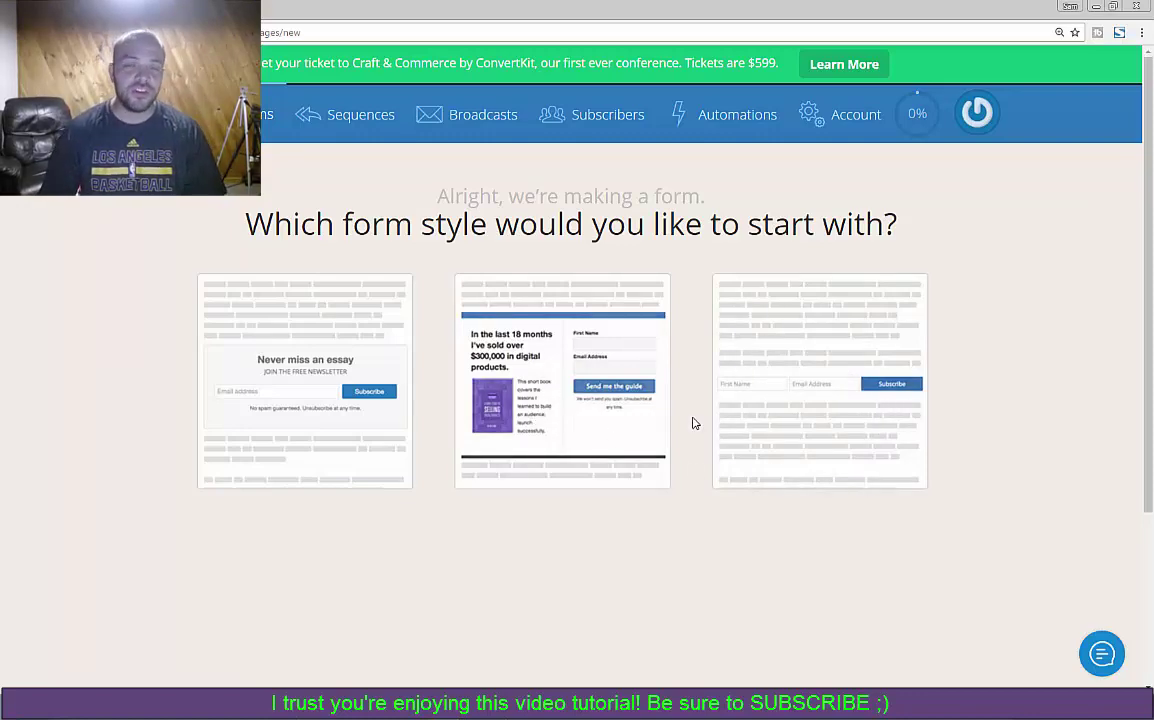
pyautogui.click(303, 400)
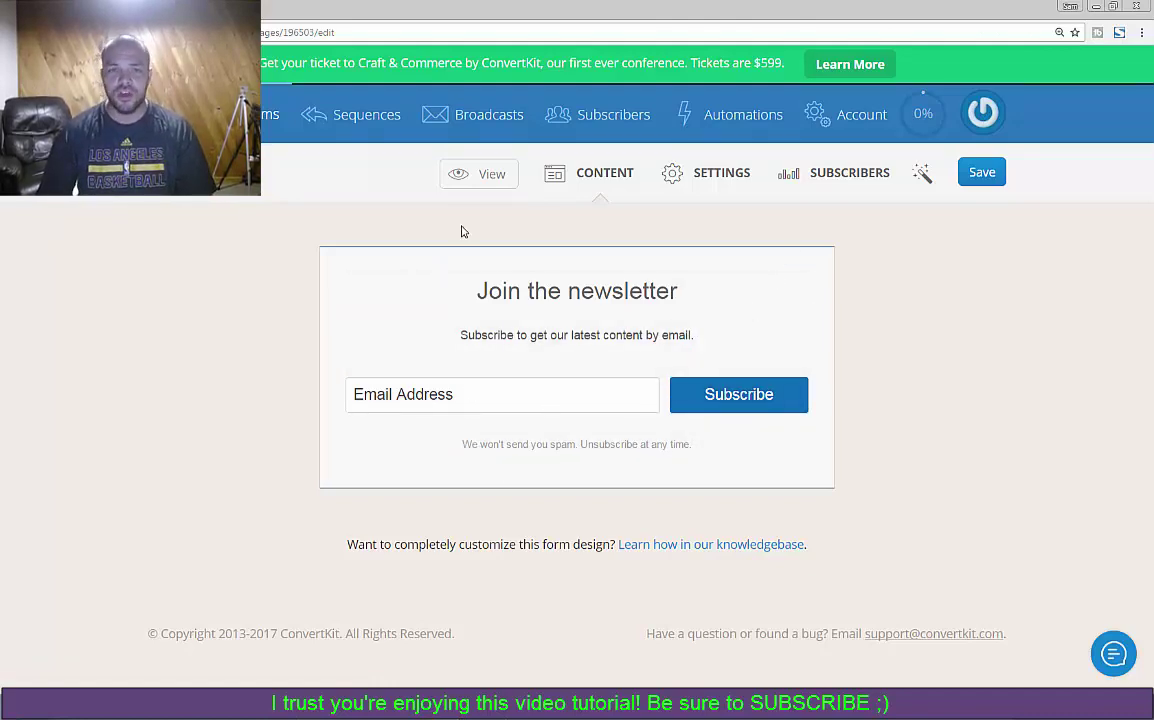
pyautogui.click(474, 175)
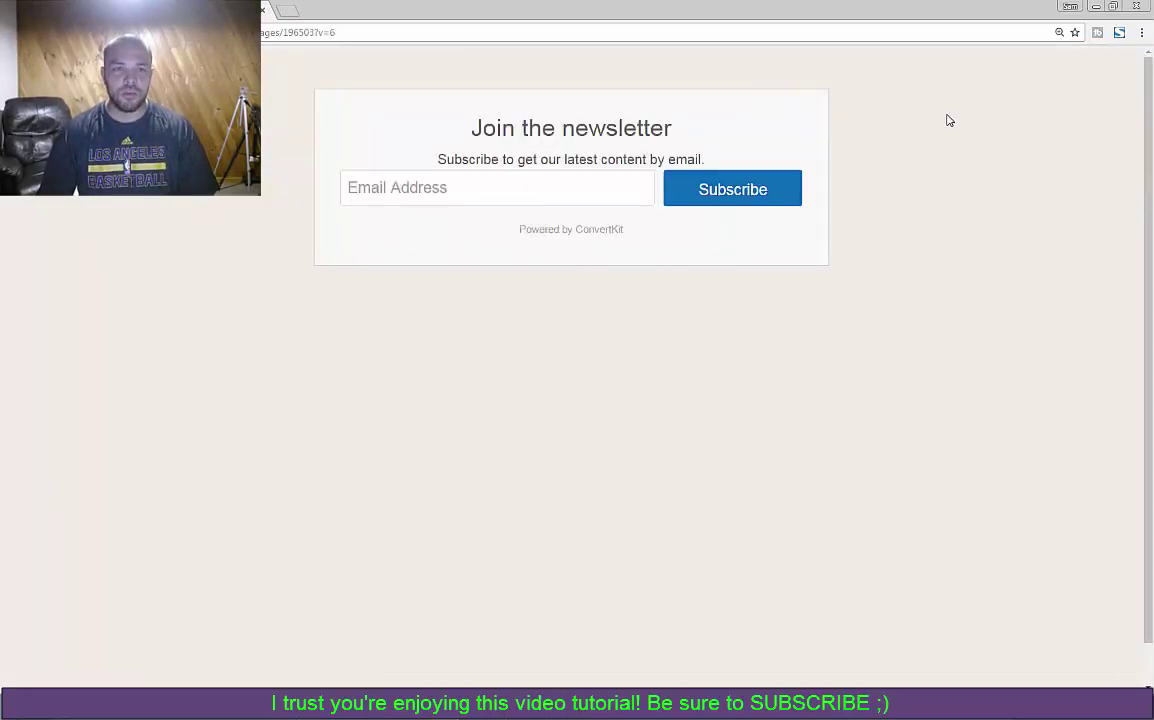
pyautogui.click(262, 11)
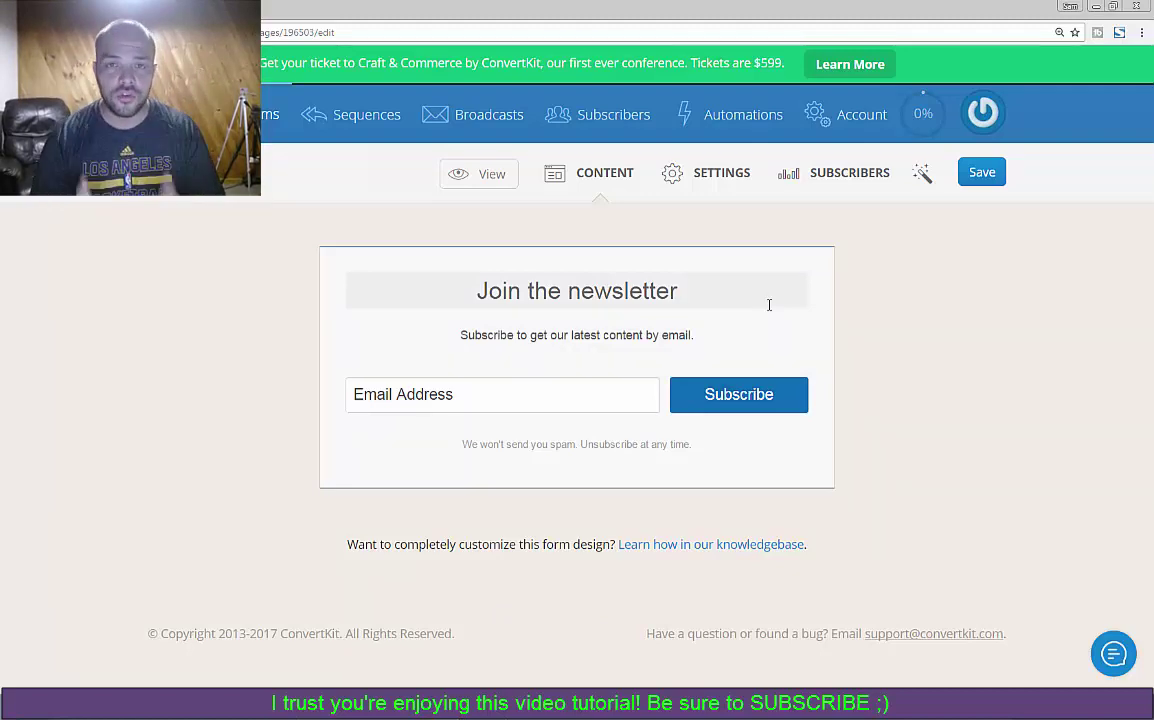
# Open the new form's incentive email settings and look over the subject, message and thank-you page options.
pyautogui.click(717, 186)
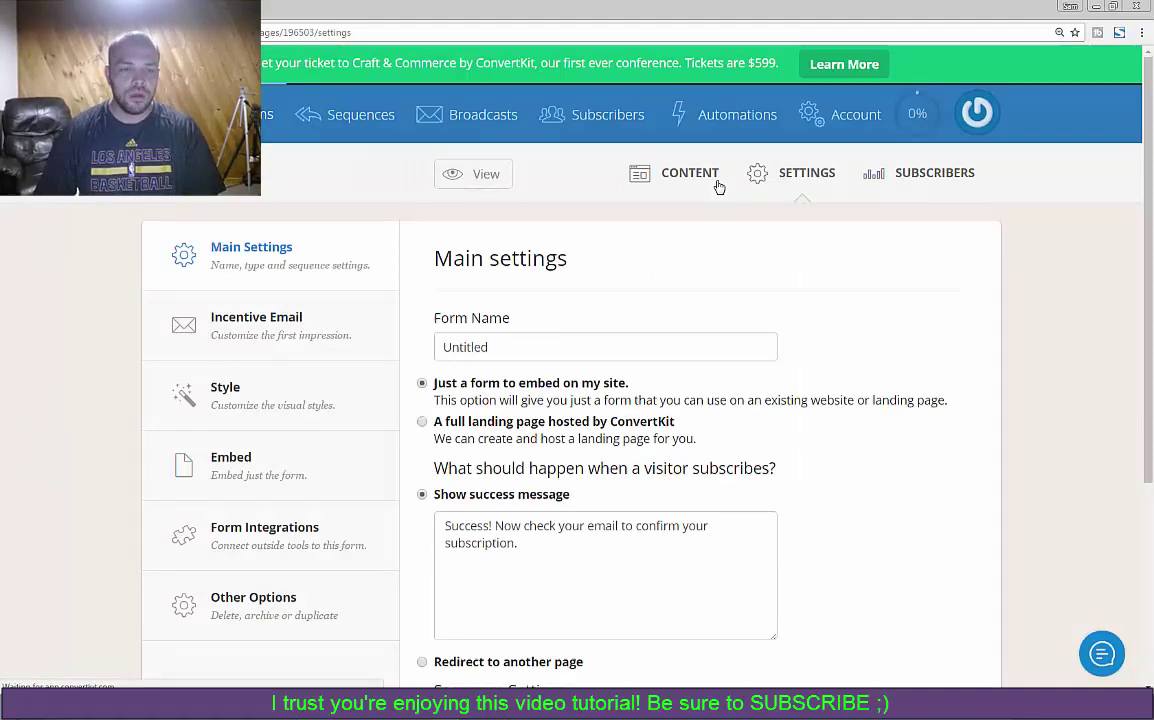
pyautogui.click(243, 337)
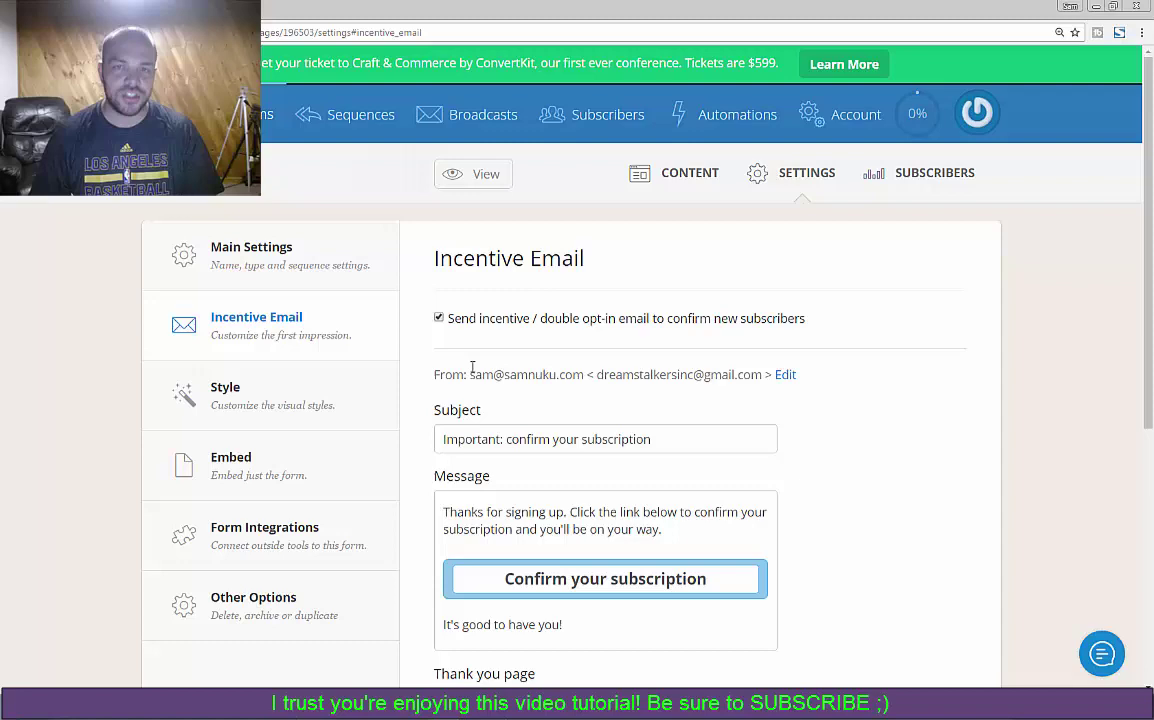
pyautogui.scroll(-2, 690, 417)
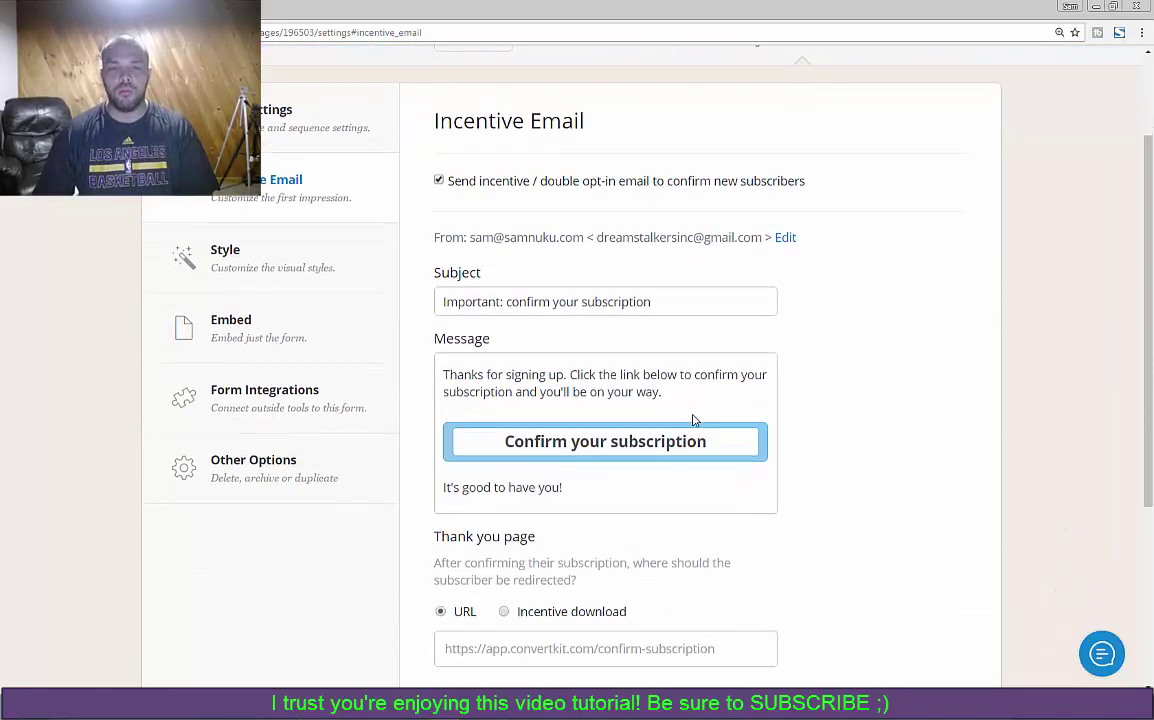
pyautogui.scroll(-1, 1152, 258)
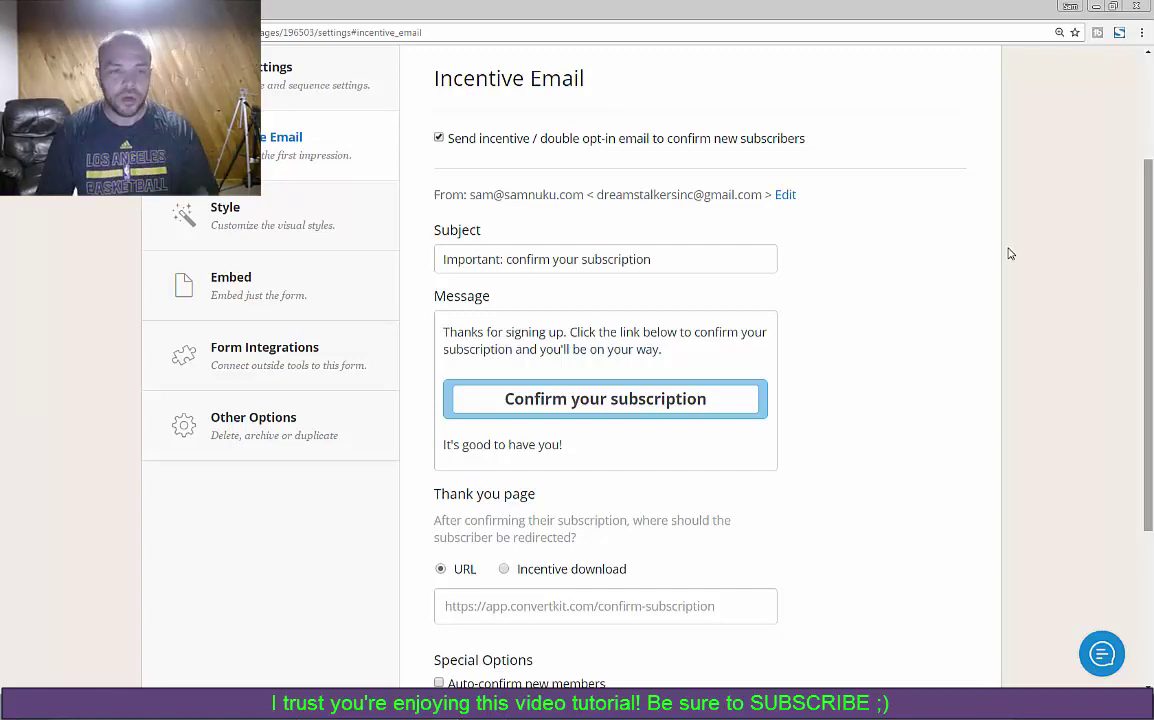
# Change the confirmation button text in the incentive email message to "Download YOUR Free eBook NOW".
pyautogui.moveTo(506, 397); pyautogui.dragTo(706, 417)
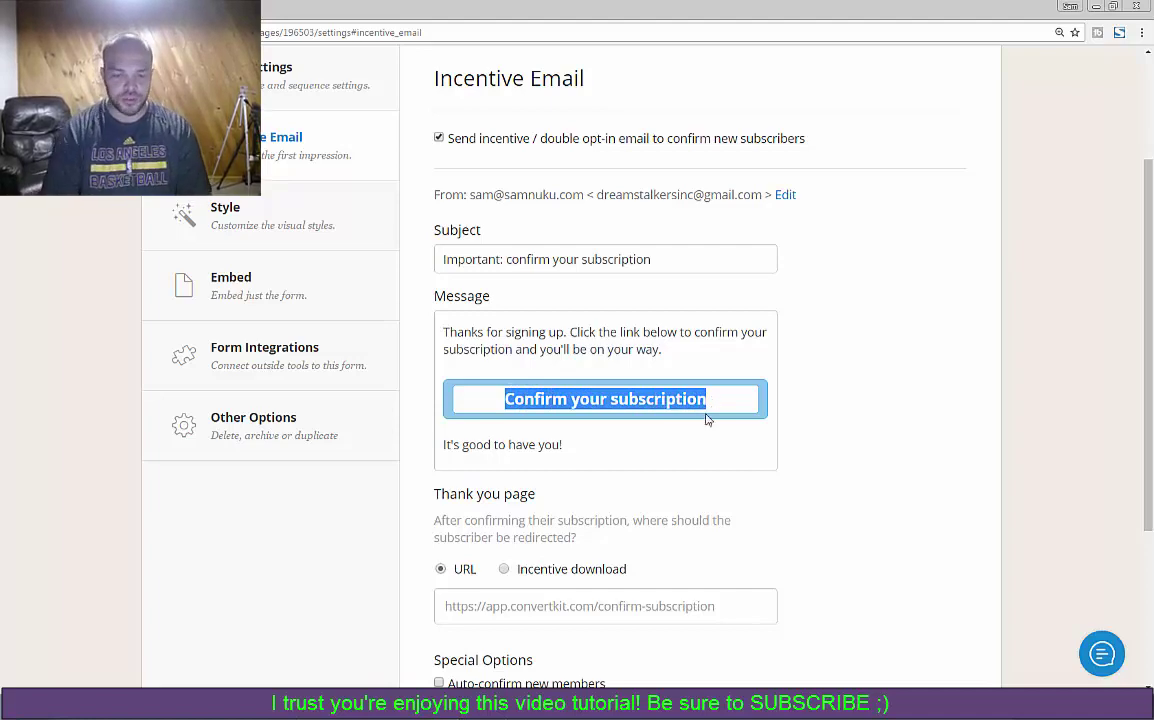
pyautogui.write('D')
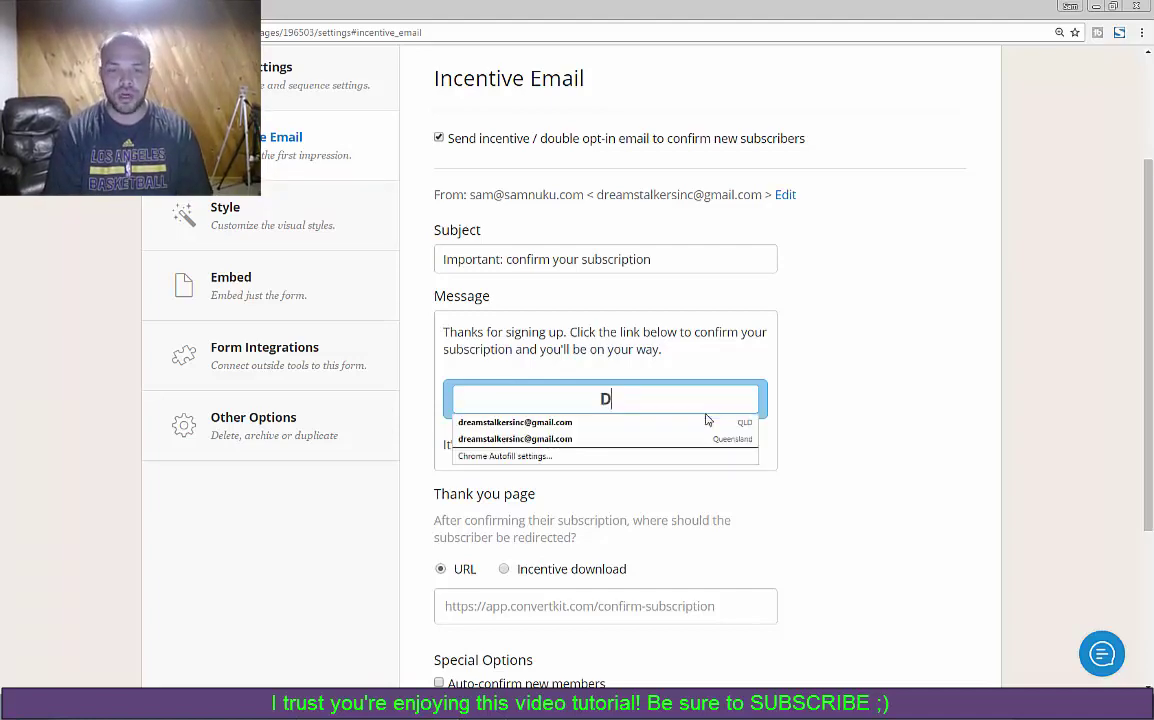
pyautogui.write('ownload yo')
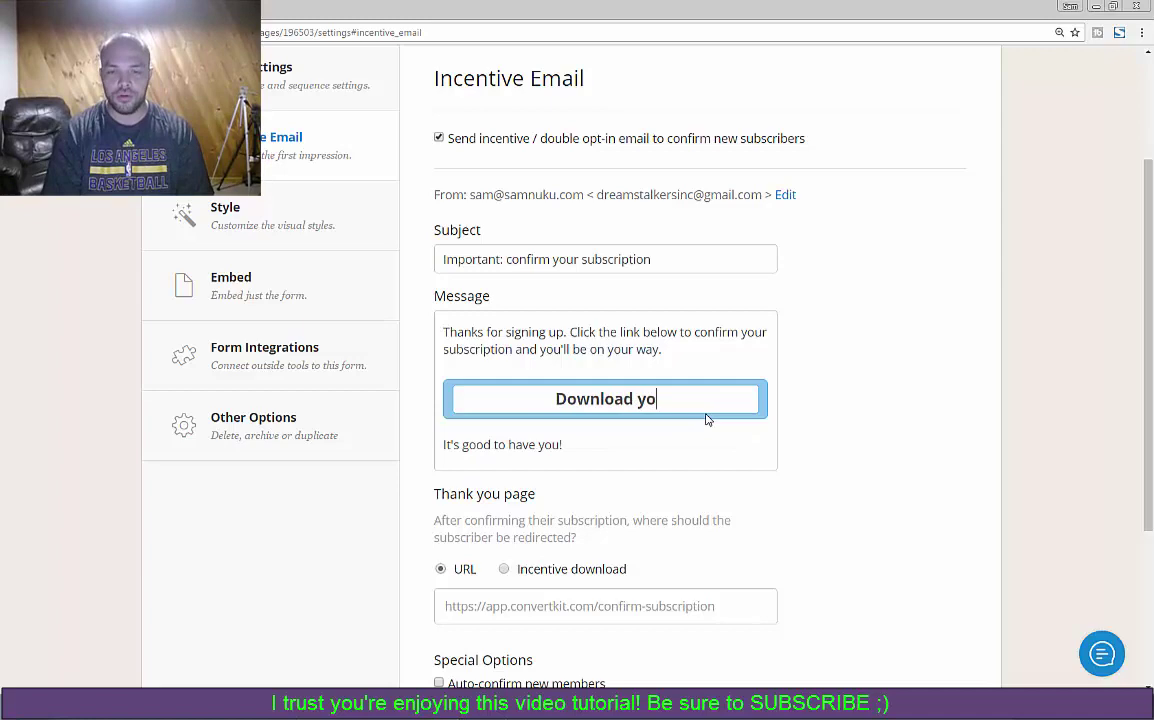
pyautogui.press('BackSpace')
pyautogui.press('BackSpace')
pyautogui.write('YOUR')
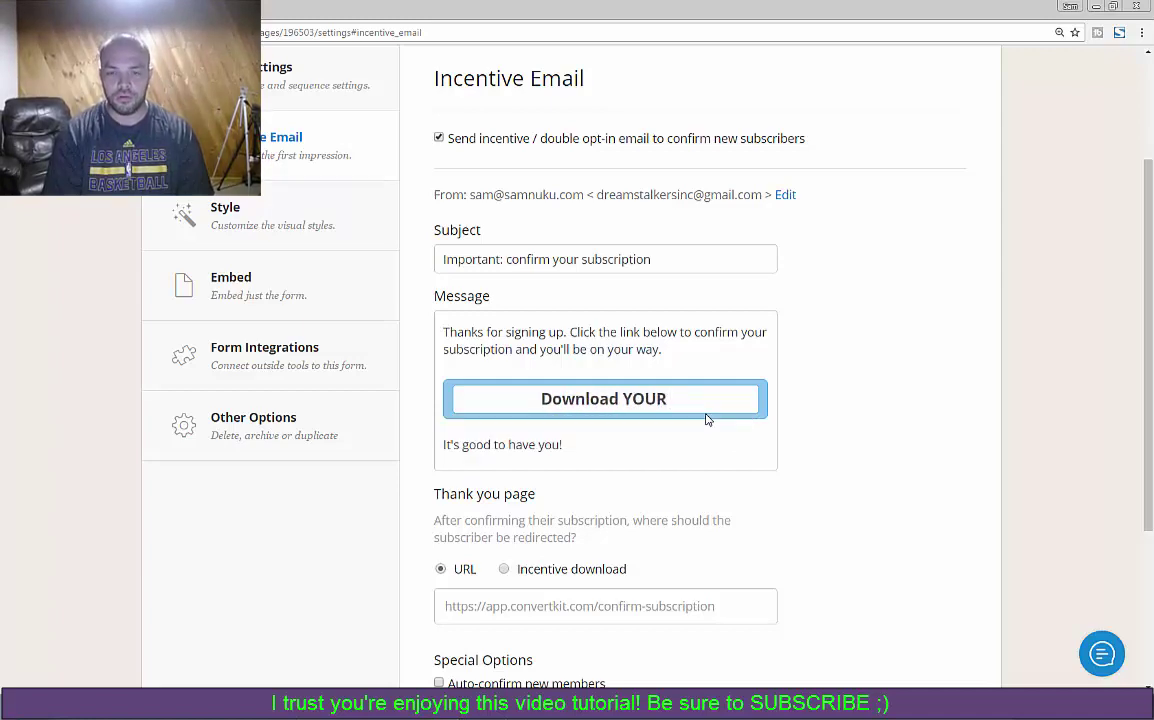
pyautogui.write(' Free')
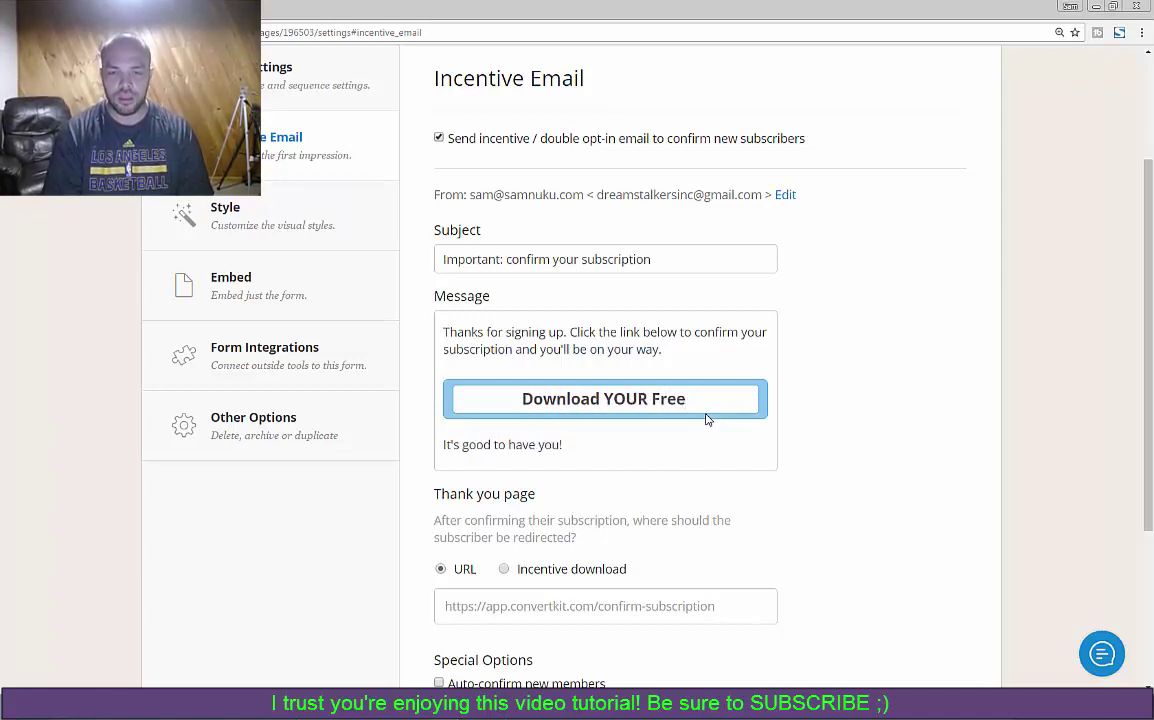
pyautogui.write(' eBook NOW')
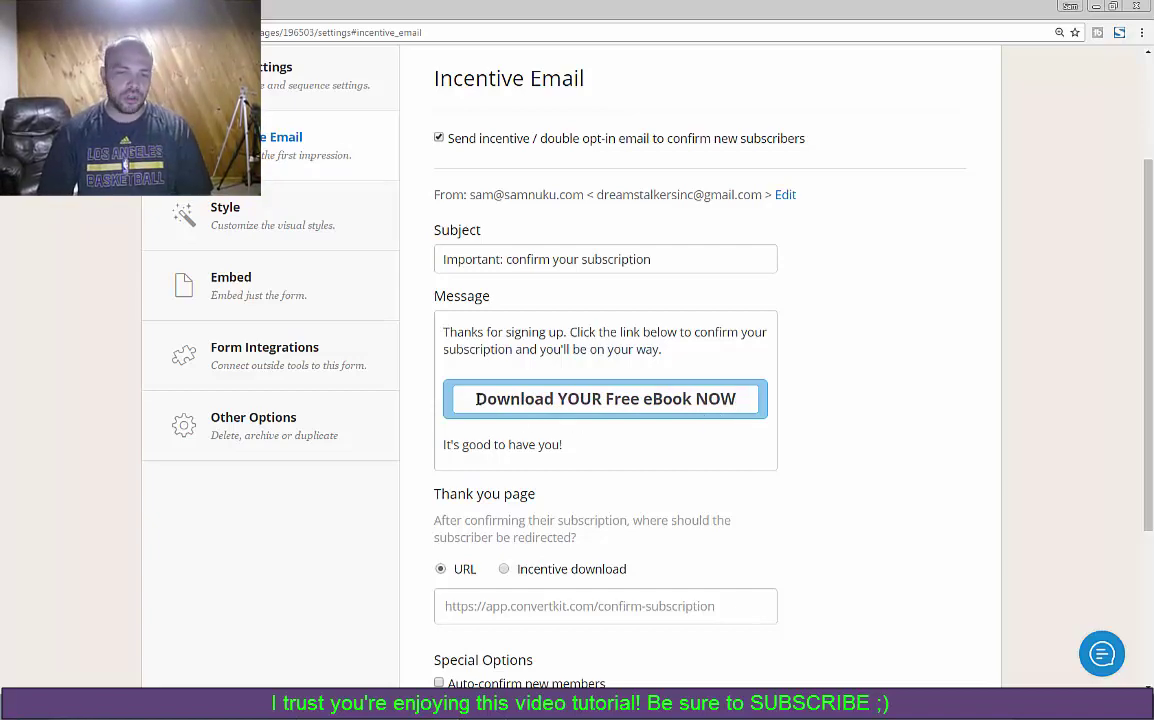
pyautogui.tripleClick(477, 399)
pyautogui.click(477, 399)
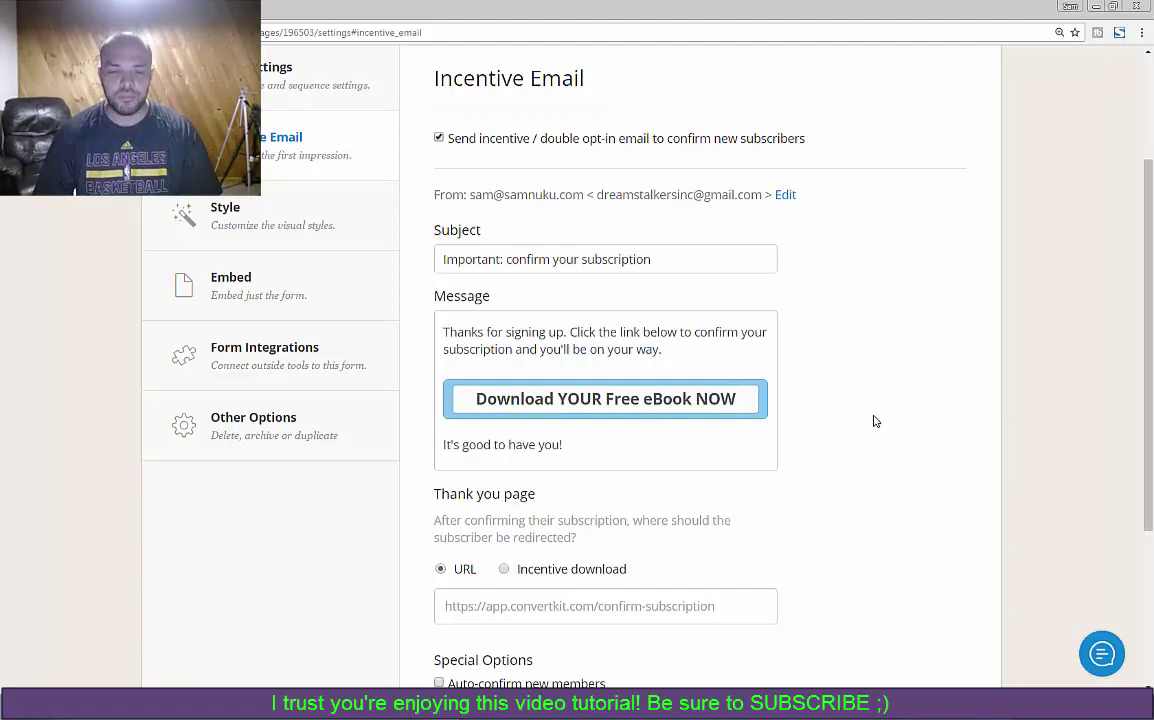
# Set the thank-you page to Incentive download and upload the "How To Do Content Marketing RIGHT So You Actually Make Money" PDF from Lead Magnets.
pyautogui.scroll(-3, 873, 420)
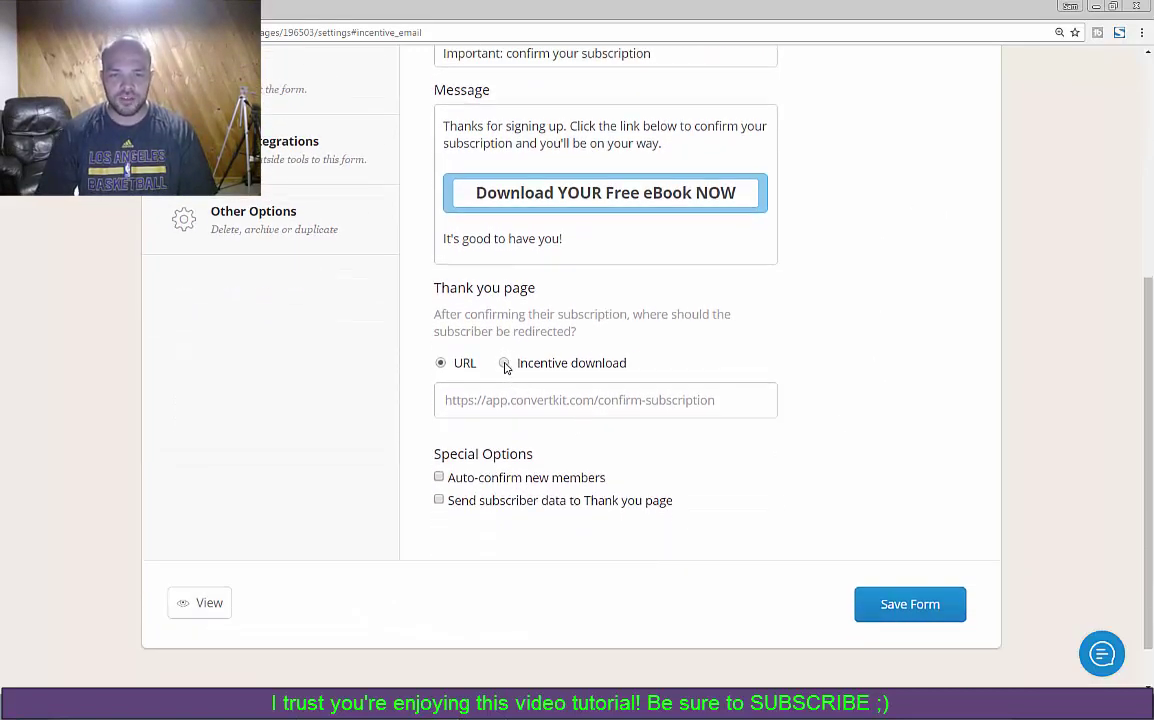
pyautogui.click(505, 365)
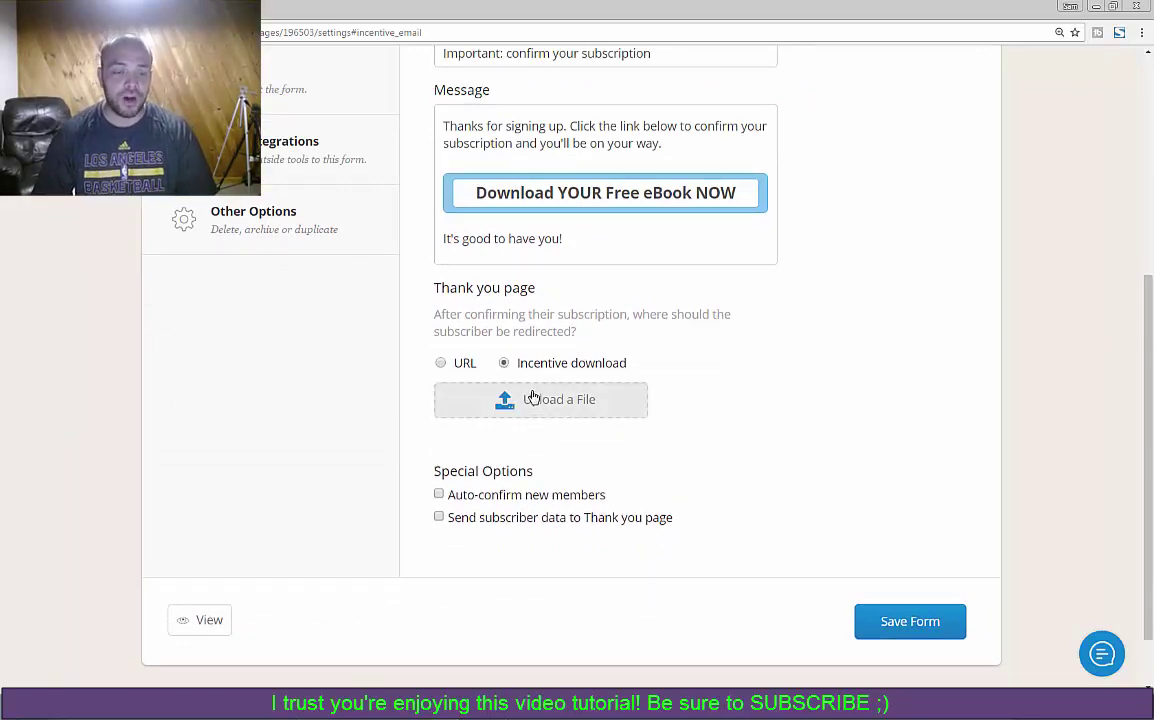
pyautogui.click(533, 398)
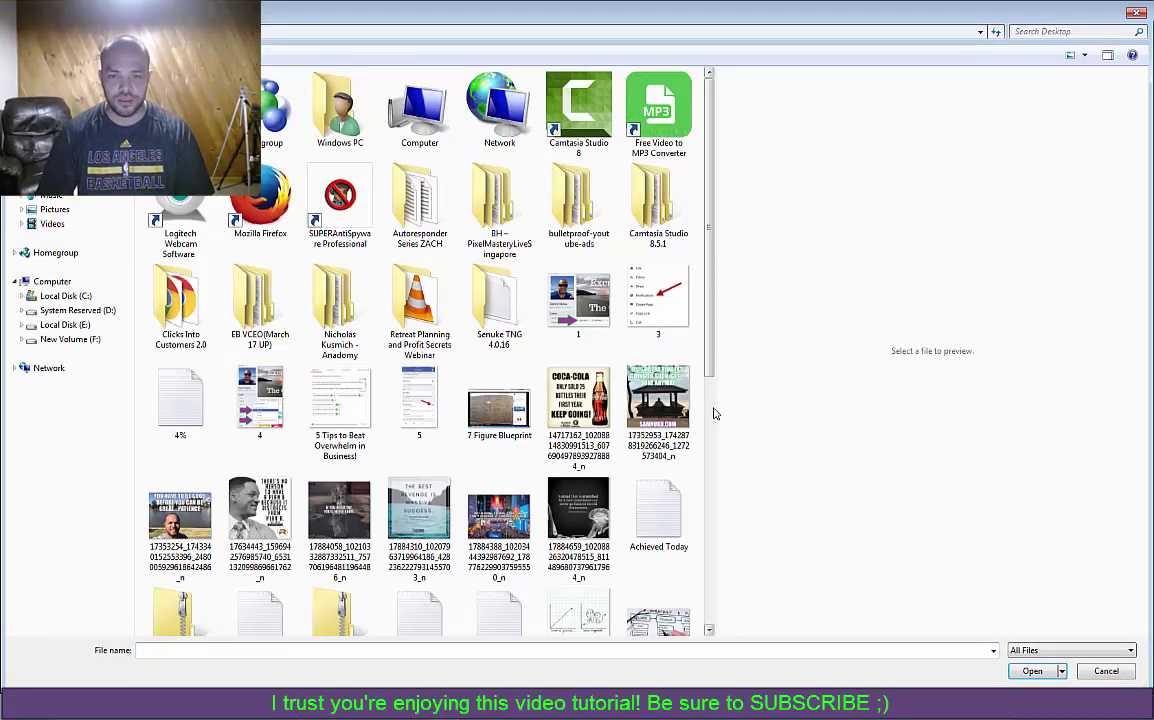
pyautogui.scroll(-5, 713, 412)
pyautogui.doubleClick(310, 368)
pyautogui.click(305, 355)
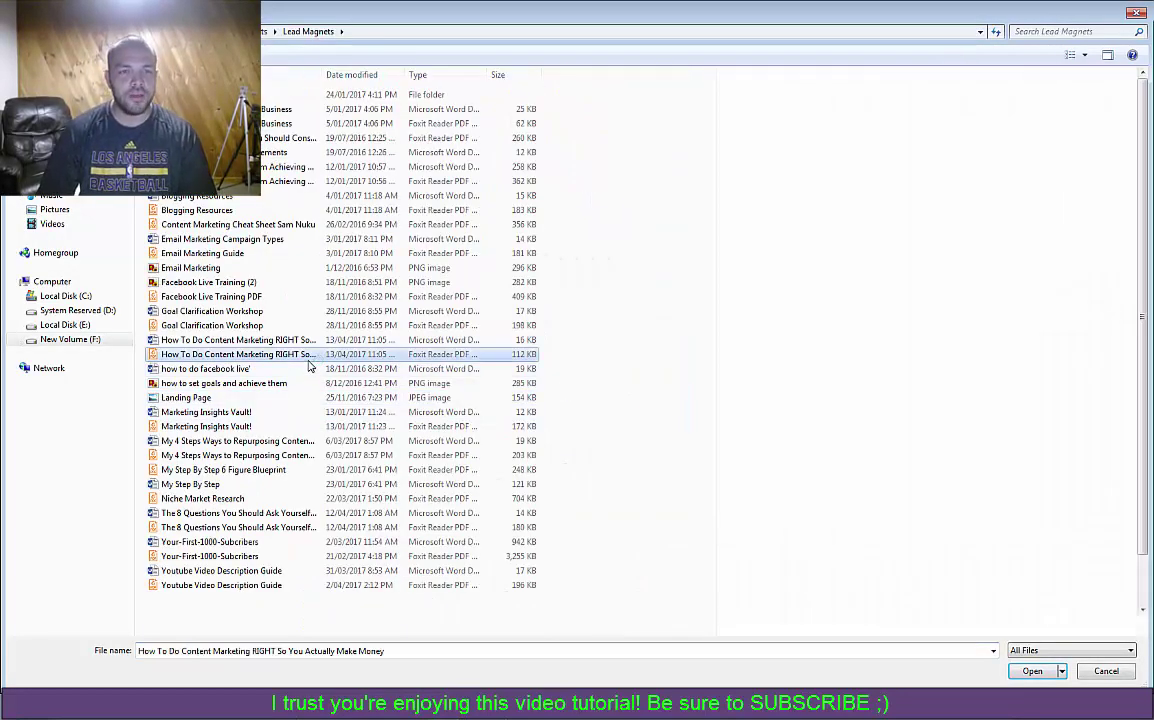
pyautogui.click(1031, 672)
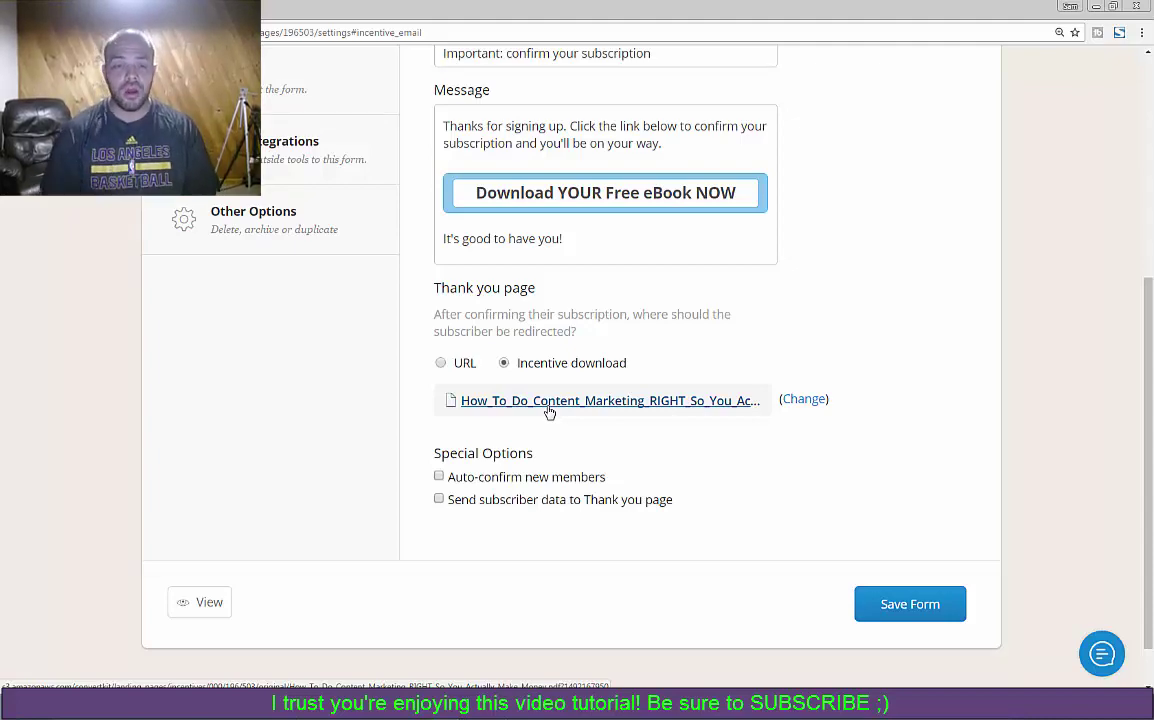
# Review the incentive email settings and highlight the message's opening paragraph.
pyautogui.scroll(4, 549, 412)
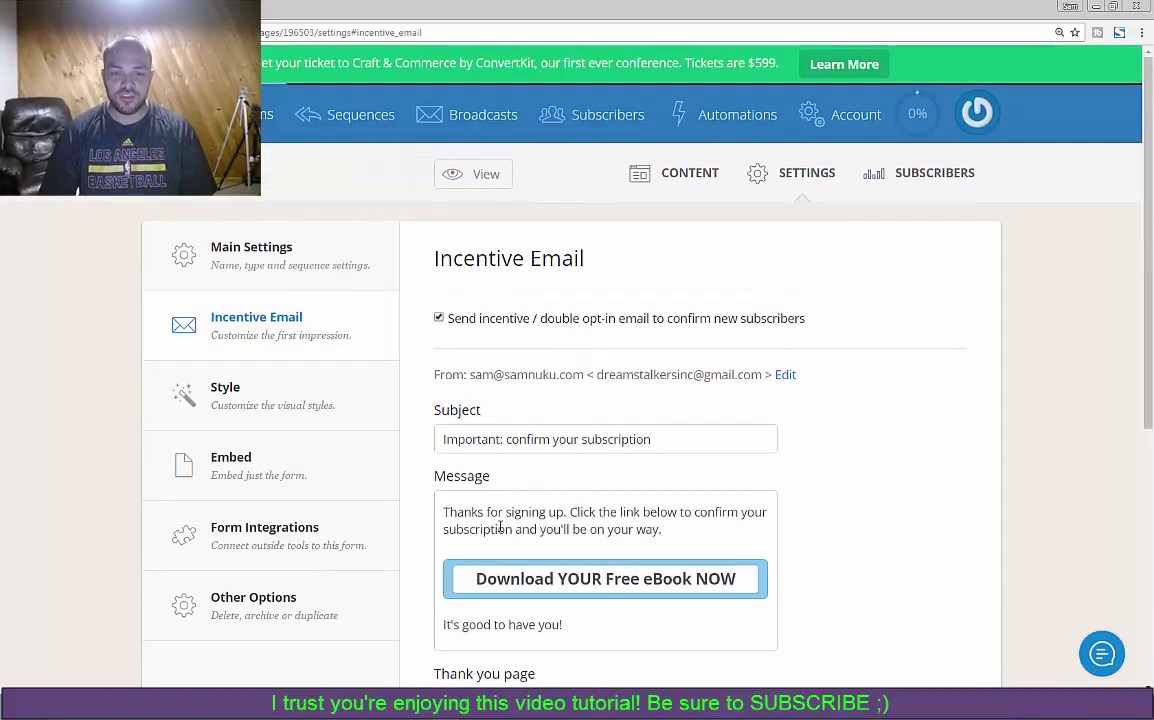
pyautogui.scroll(-2, 500, 527)
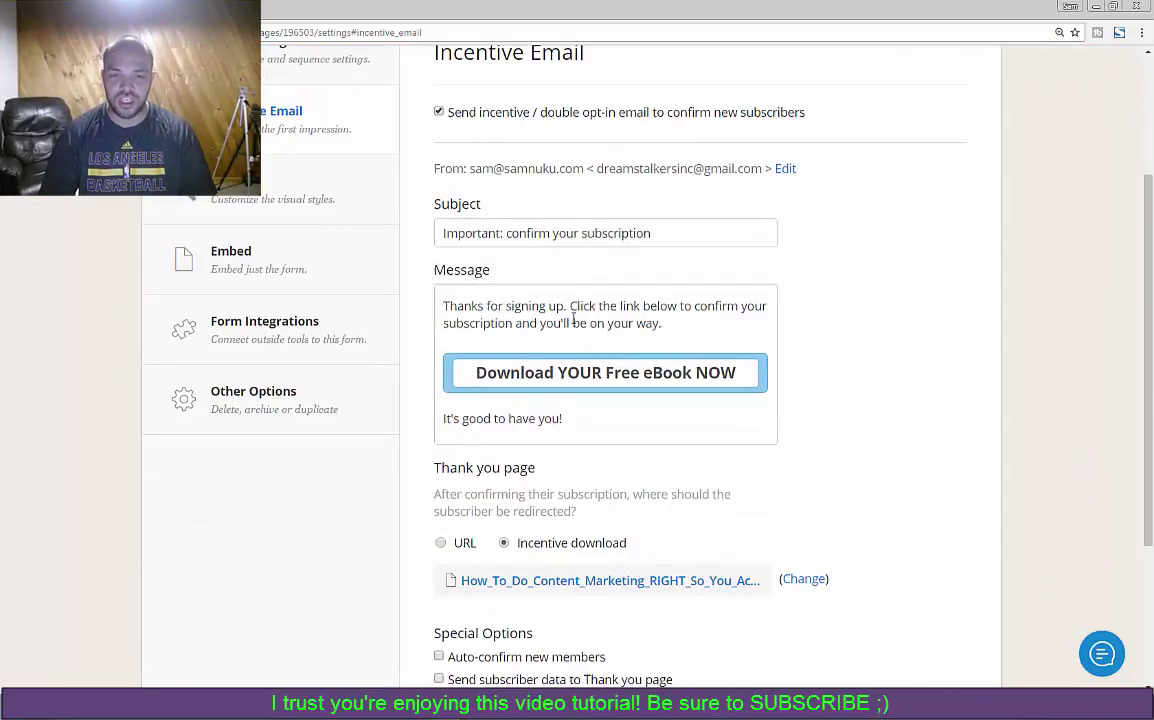
pyautogui.tripleClick(573, 316)
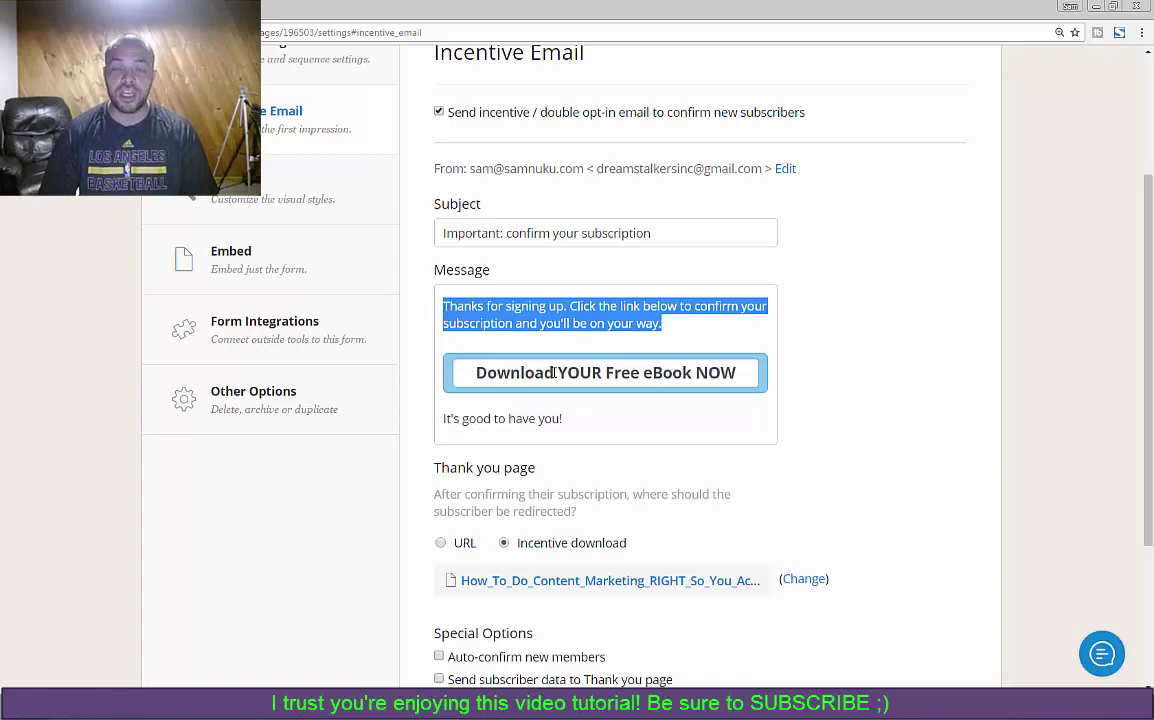
# Switch the thank-you page redirect to the URL option, leaving the address field blank, and save the form.
pyautogui.scroll(-2, 555, 372)
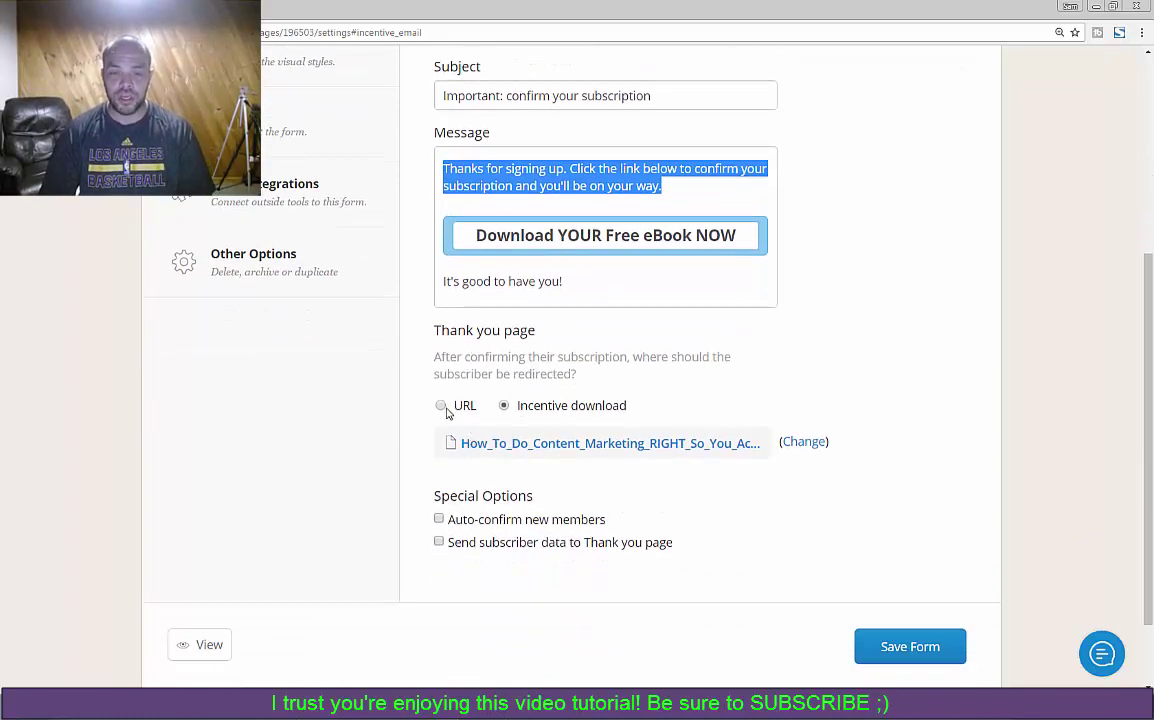
pyautogui.click(442, 407)
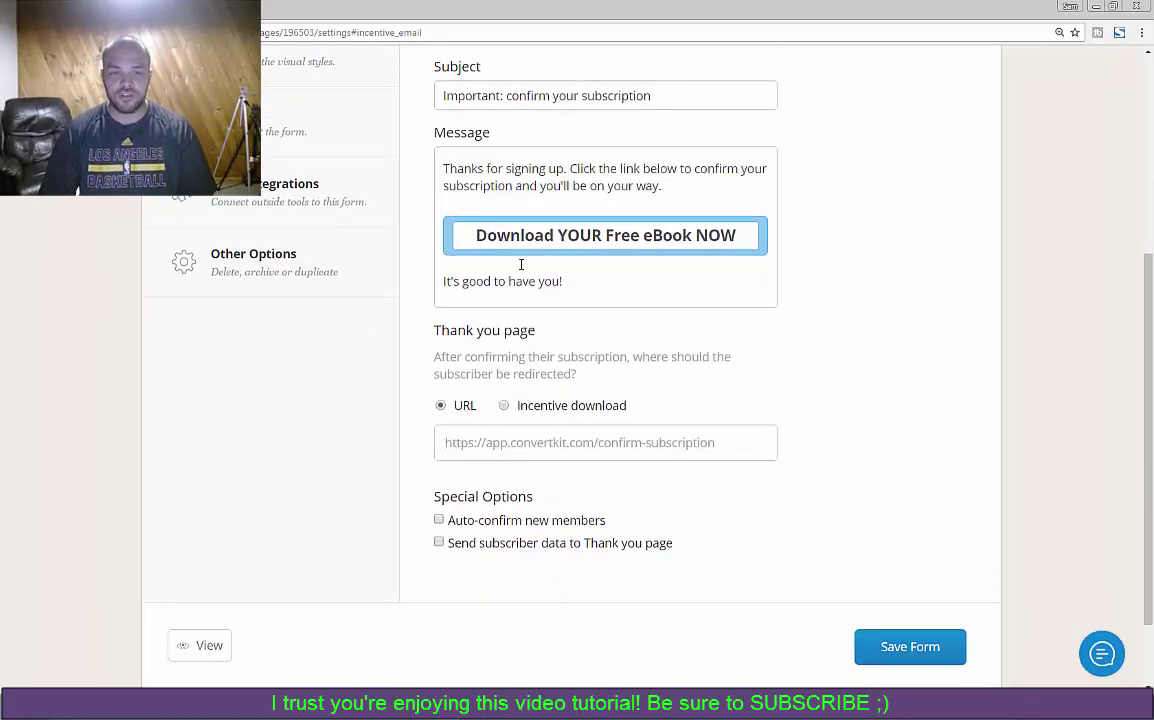
pyautogui.scroll(1, 510, 425)
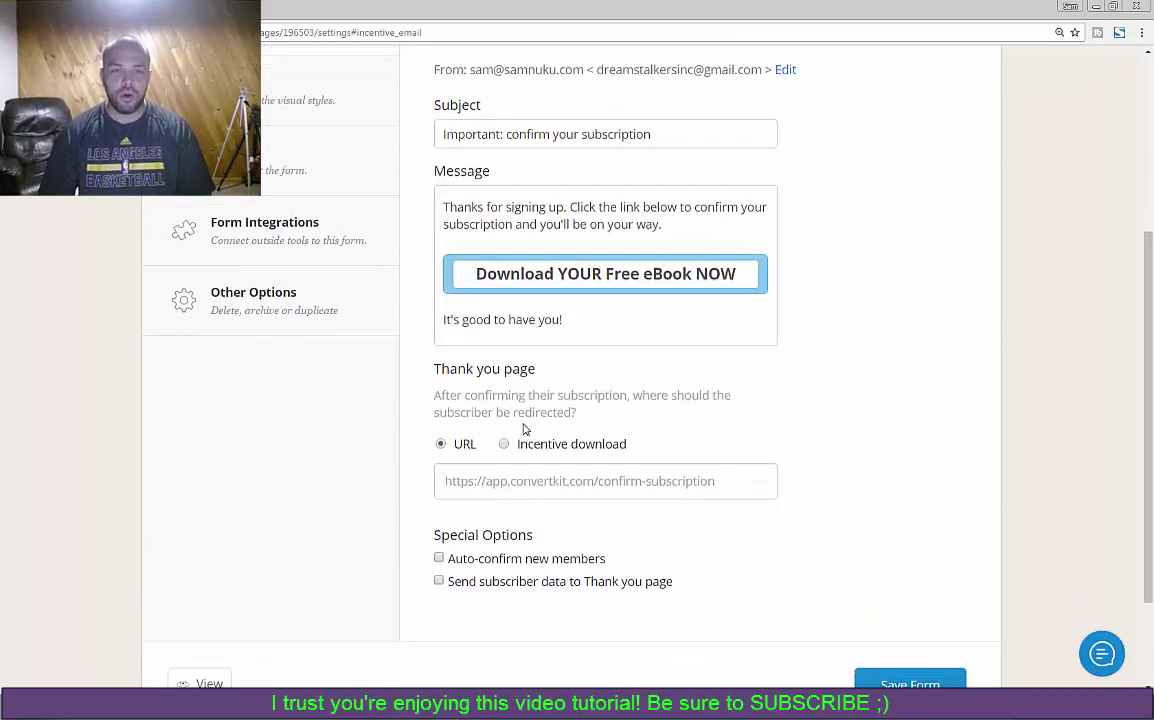
pyautogui.scroll(-1, 524, 429)
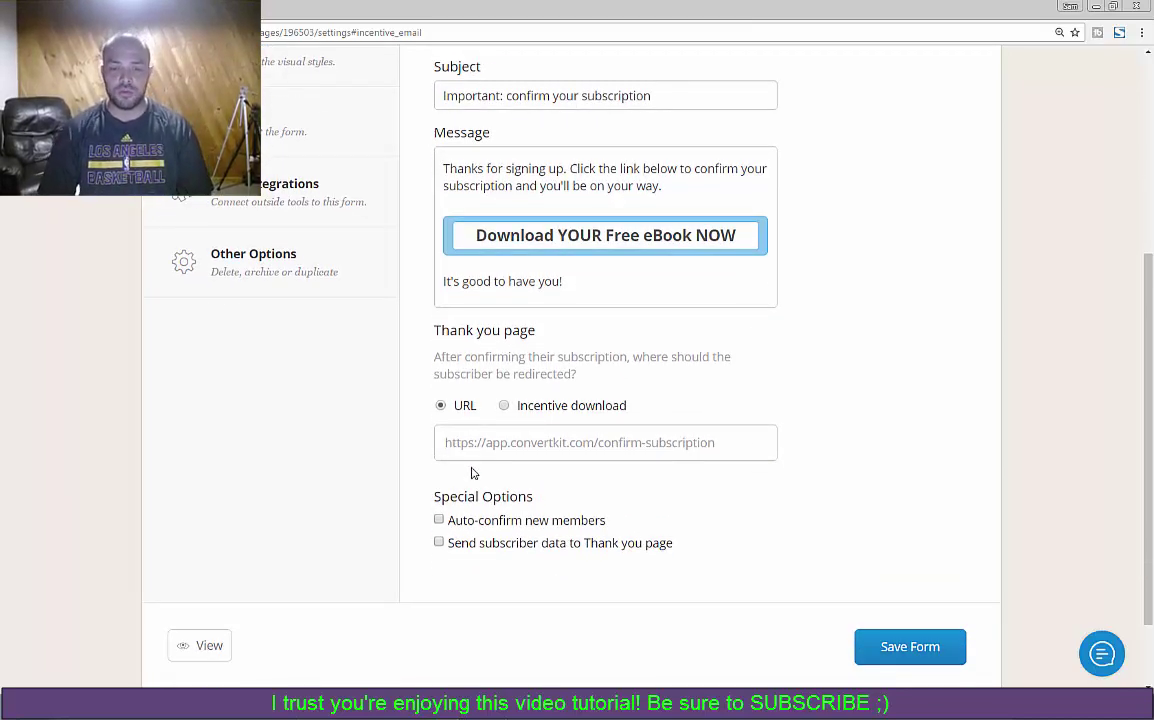
pyautogui.click(731, 442)
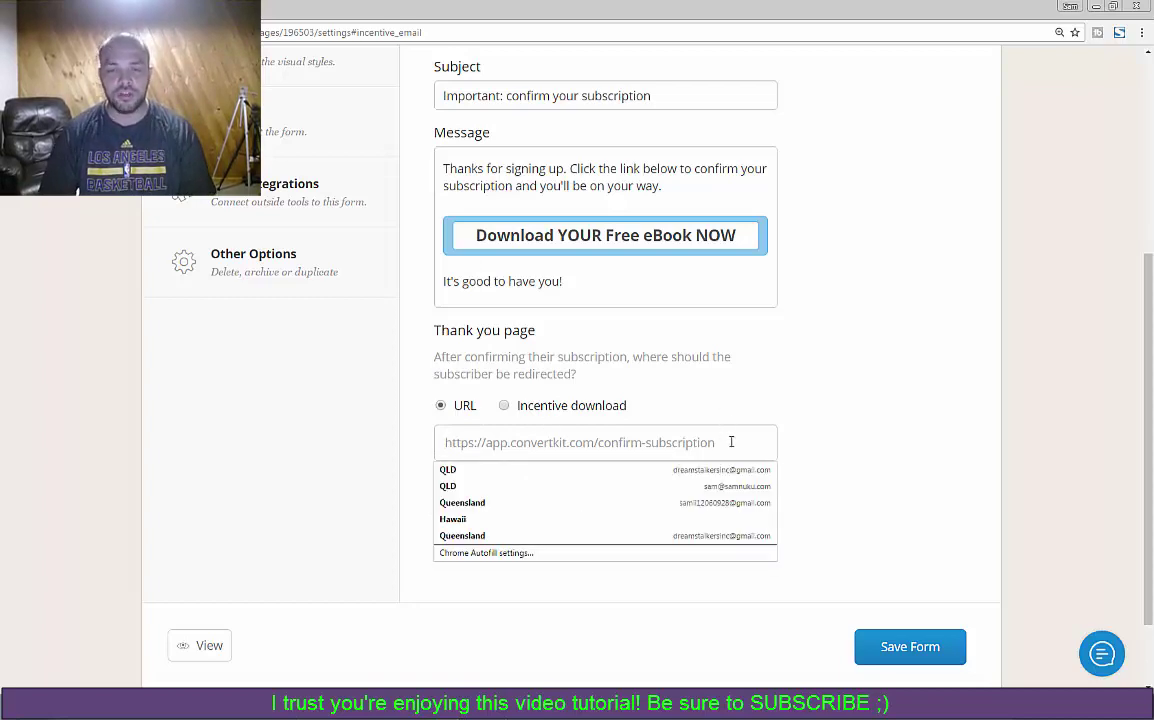
pyautogui.click(899, 421)
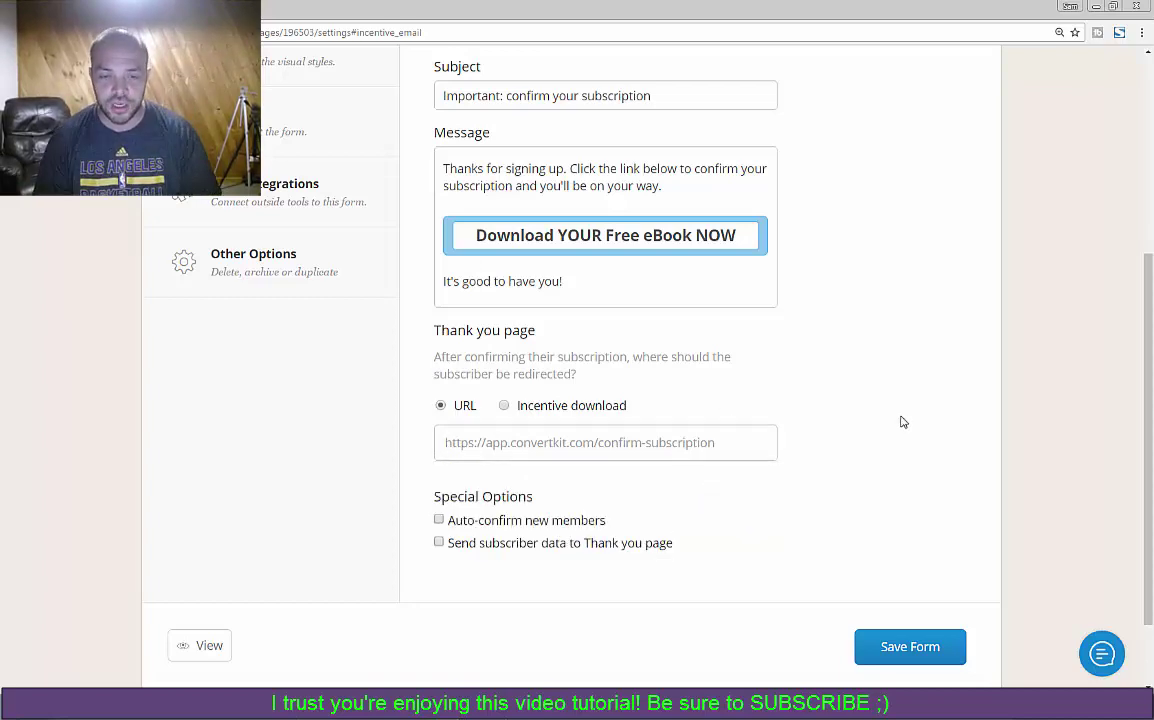
pyautogui.click(504, 406)
pyautogui.click(440, 406)
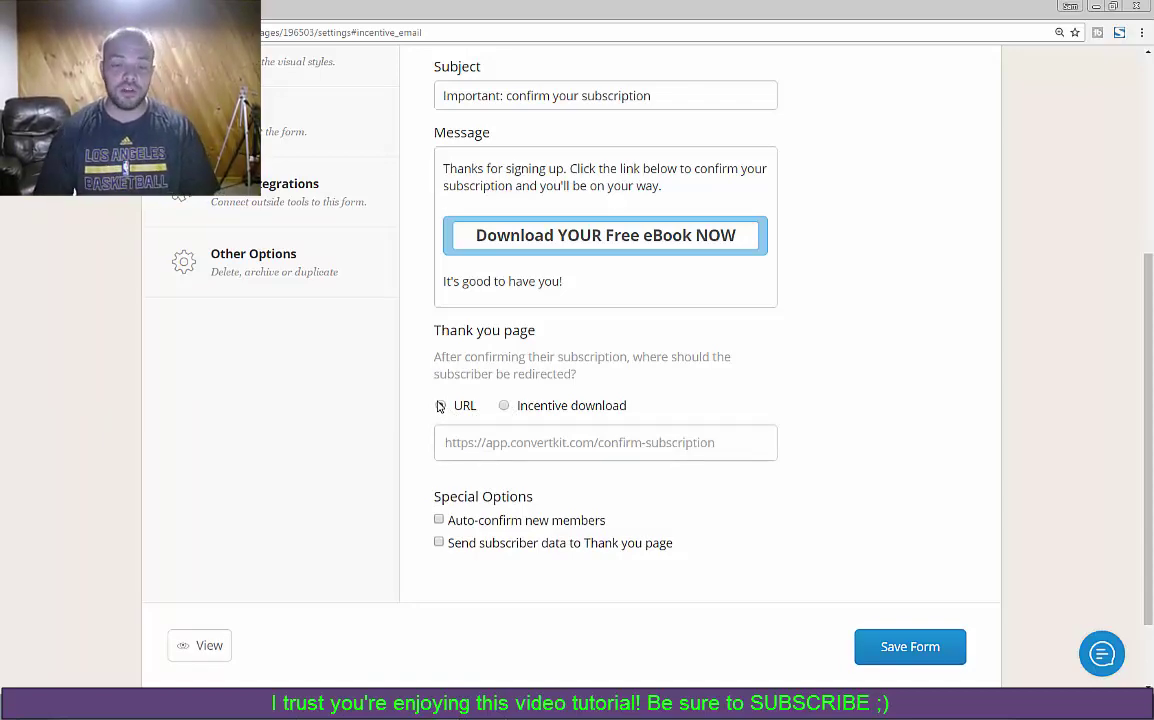
pyautogui.click(910, 647)
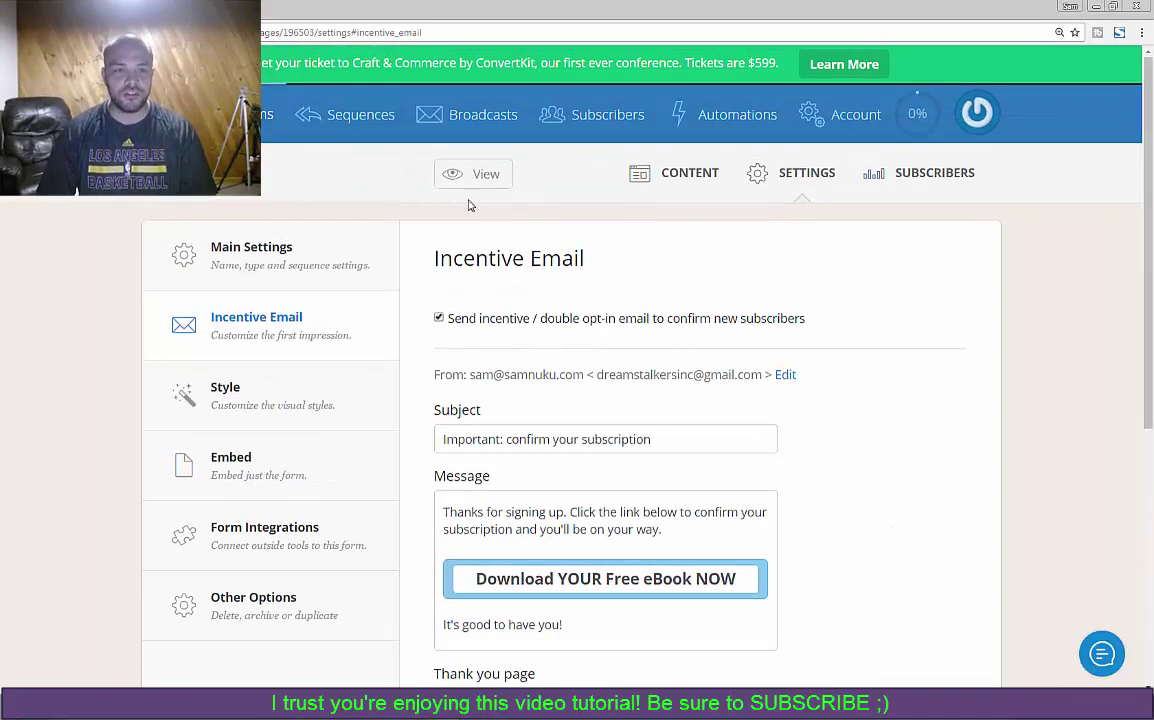